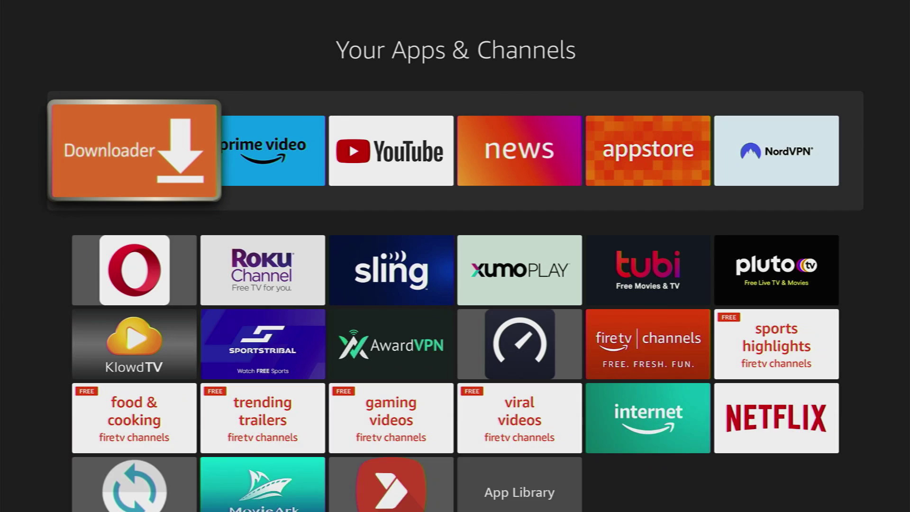
# Search for "Dow" from the Find page and open the results for the suggested Downloader app
pyautogui.press('Escape')
pyautogui.press('Left')
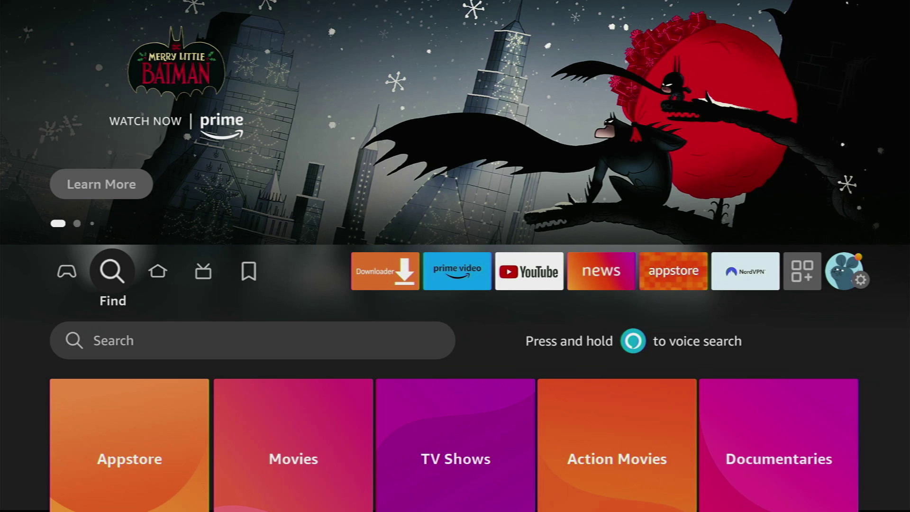
pyautogui.press('Down')
pyautogui.press('Return')
pyautogui.press('Right')
pyautogui.press('Right')
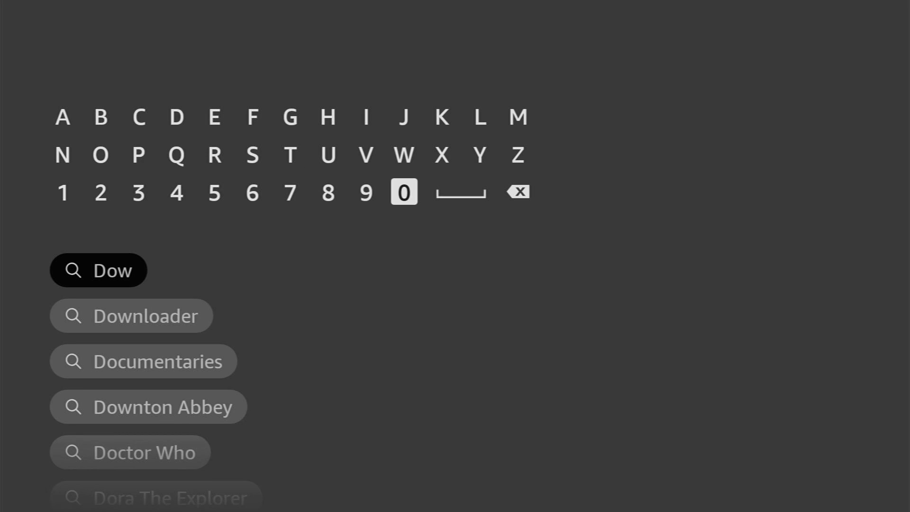
pyautogui.press('Down')
pyautogui.press('Down')
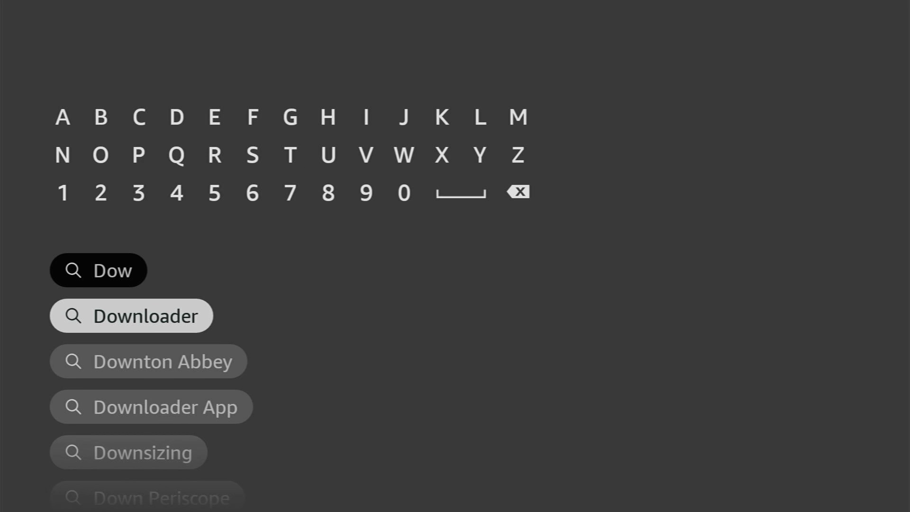
pyautogui.press('Return')
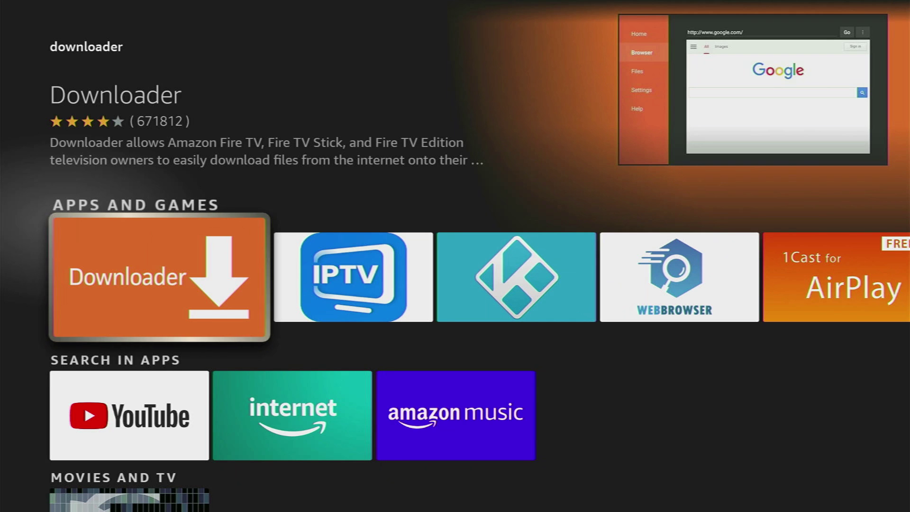
# Return to the home screen and open the My Fire TV settings
pyautogui.press('Home')
pyautogui.press('Right')
pyautogui.press('Right')
pyautogui.press('Right')
pyautogui.press('Right')
pyautogui.press('Right')
pyautogui.press('Right')
pyautogui.press('Right')
pyautogui.press('Right')
pyautogui.press('Right')
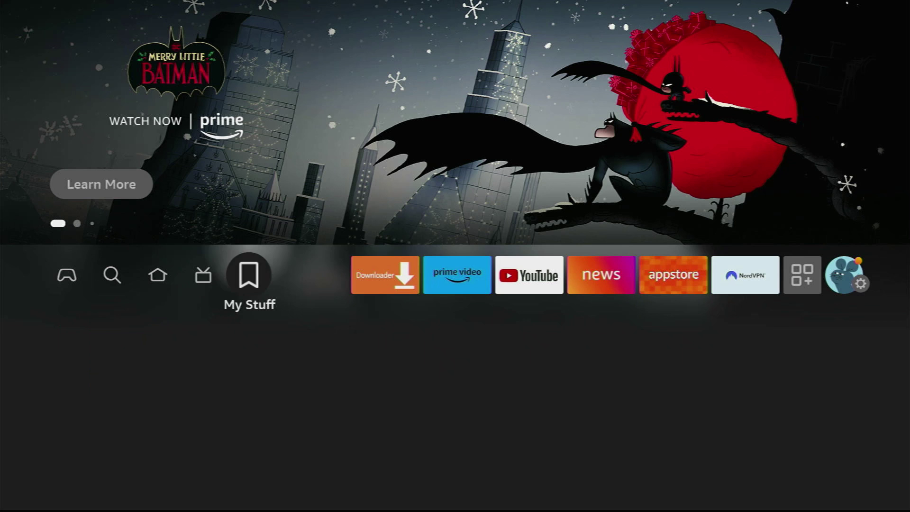
pyautogui.press('Right')
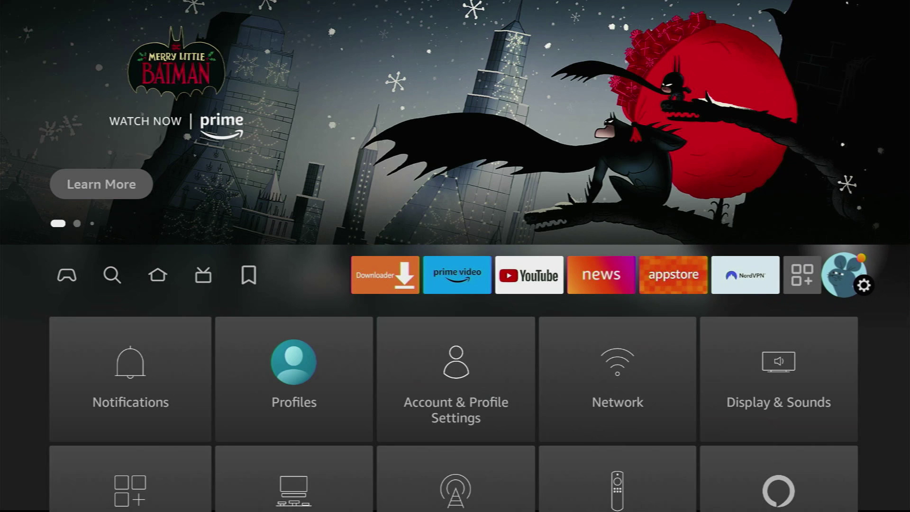
pyautogui.press('Down')
pyautogui.press('Down')
pyautogui.press('Down')
pyautogui.press('Right')
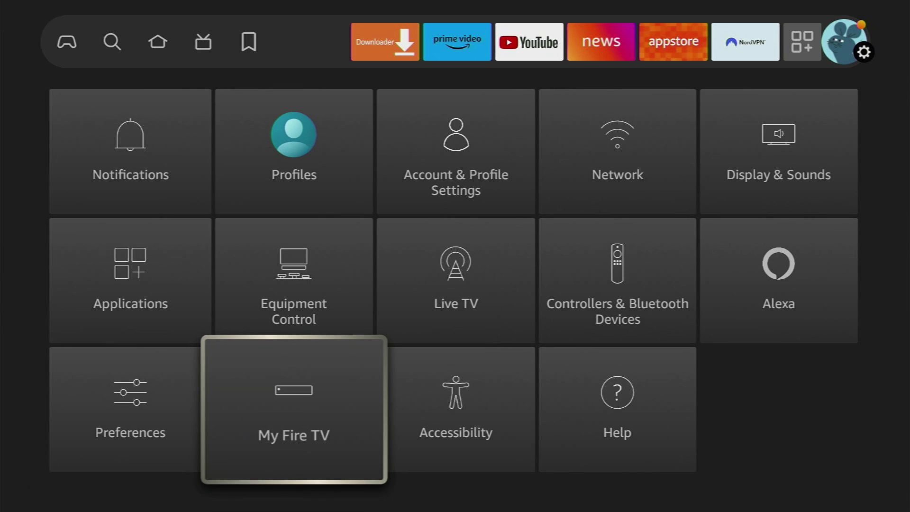
pyautogui.press('Return')
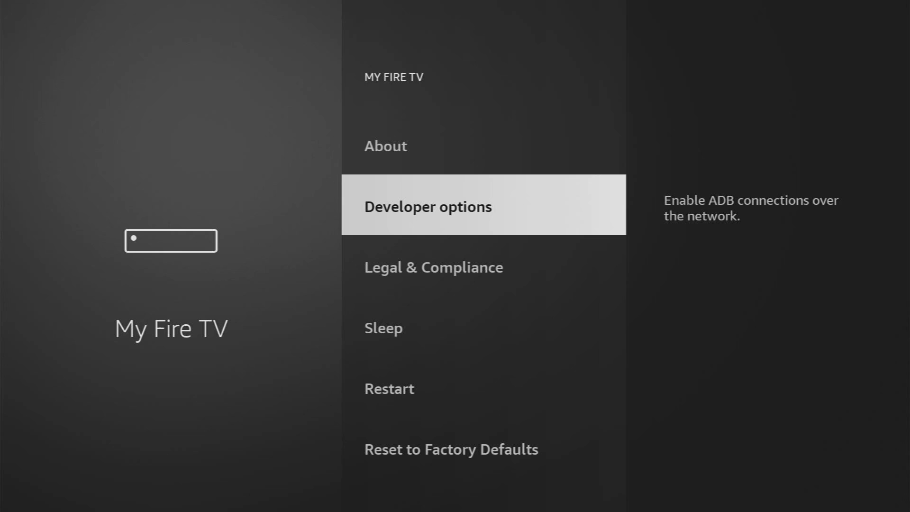
# View the Fire TV Stick entry in the device's About information and return to My Fire TV
pyautogui.press('Up')
pyautogui.press('Return')
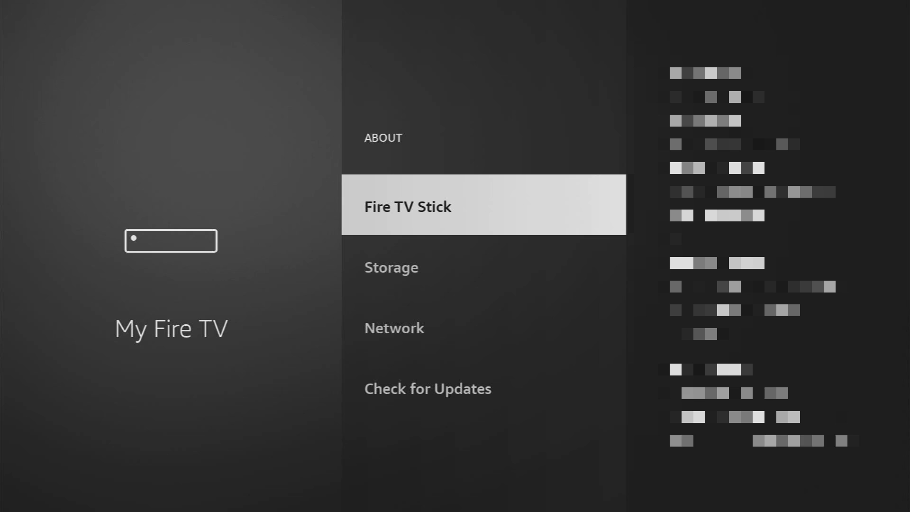
pyautogui.press('Return')
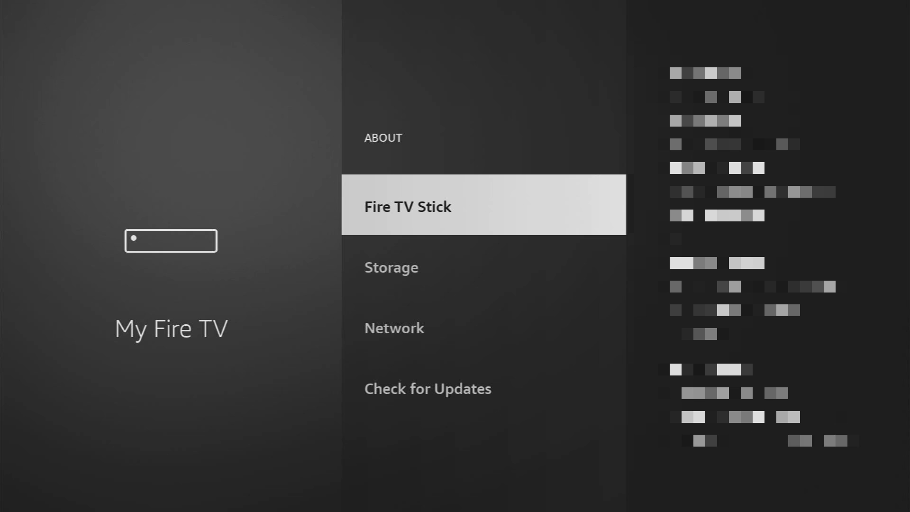
pyautogui.press('Escape')
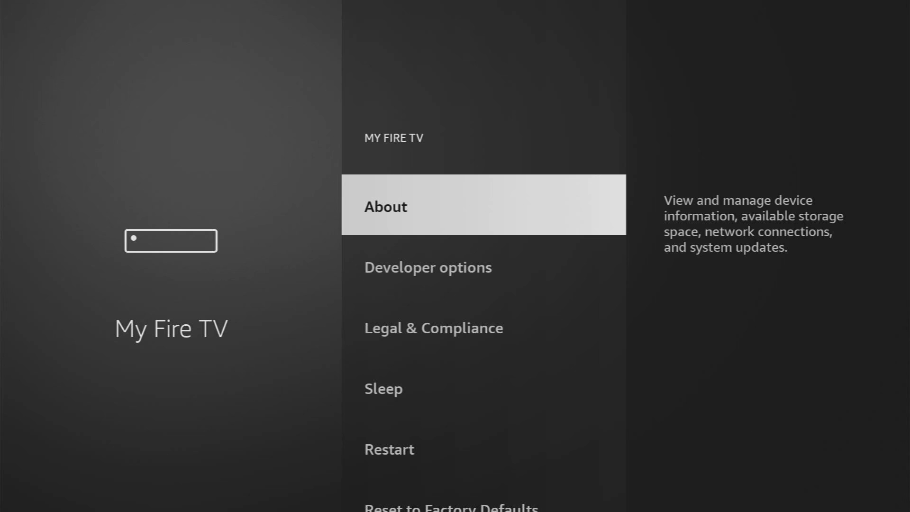
# Open Developer options and go through the Install unknown apps list
pyautogui.press('Down')
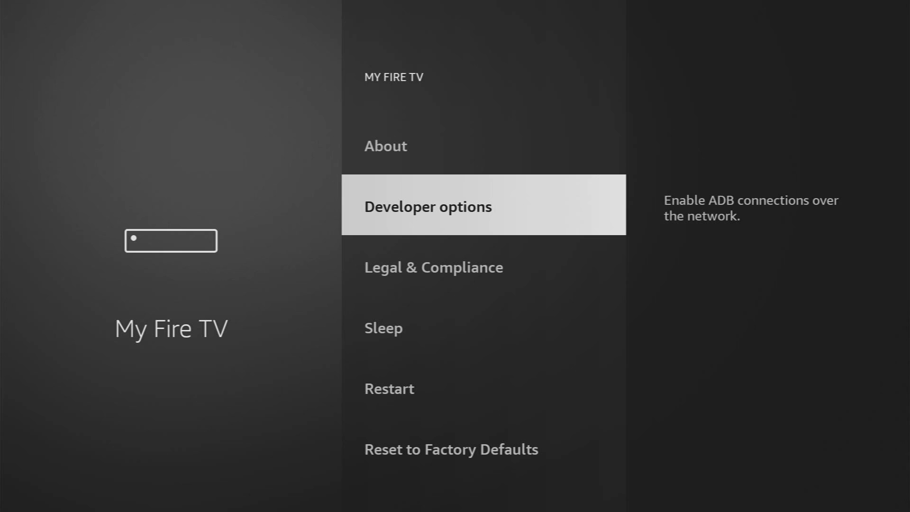
pyautogui.press('Return')
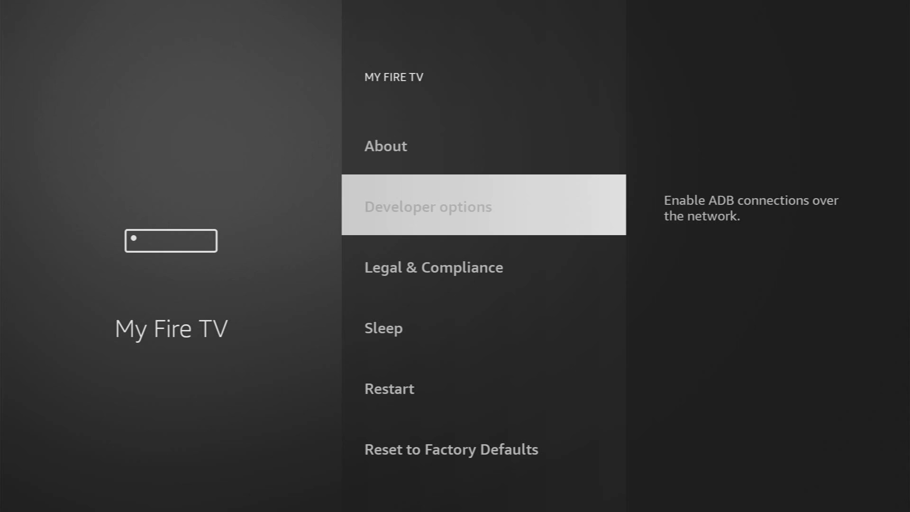
pyautogui.press('Return')
pyautogui.press('Return')
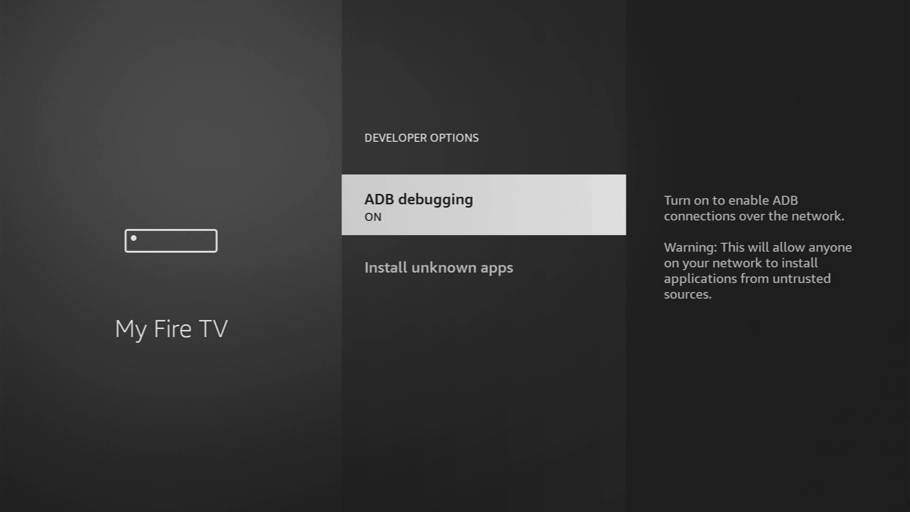
pyautogui.press('Down')
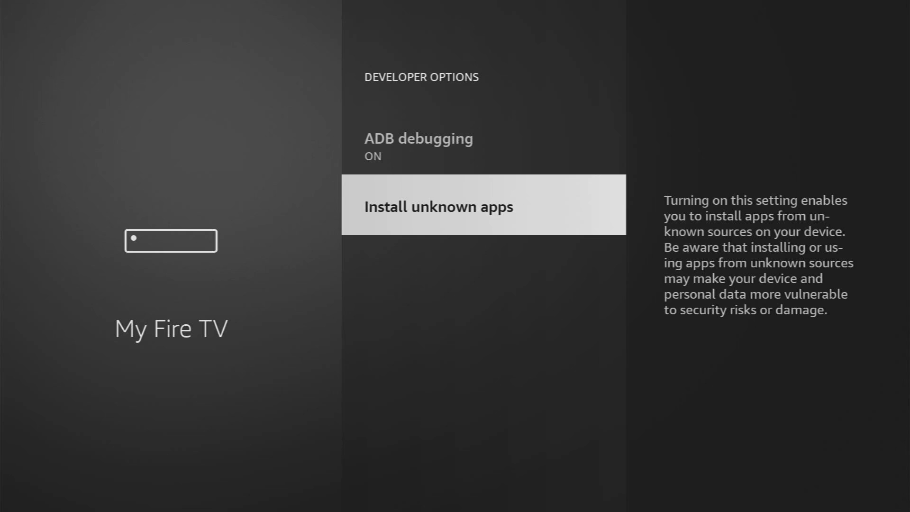
pyautogui.press('Return')
pyautogui.press('Down')
pyautogui.press('Down')
pyautogui.press('Down')
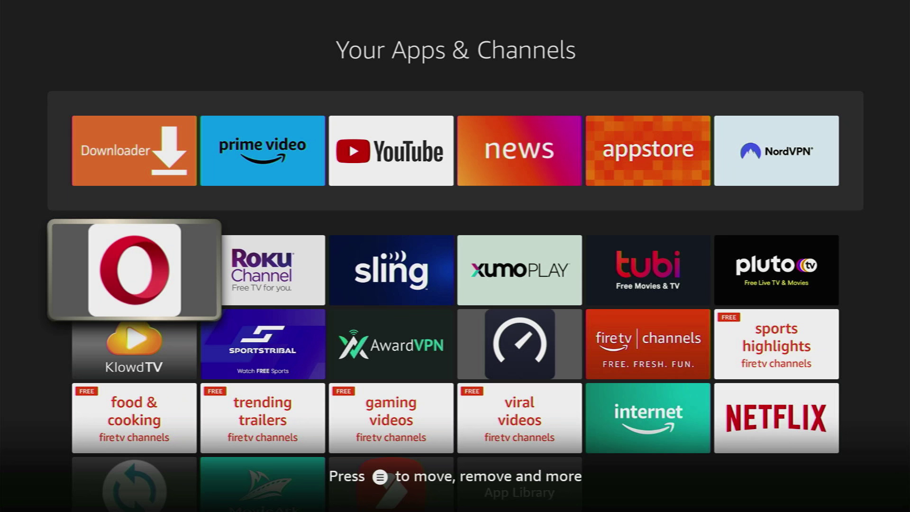
# Launch NordVPN from Your Apps & Channels
pyautogui.press('Up')
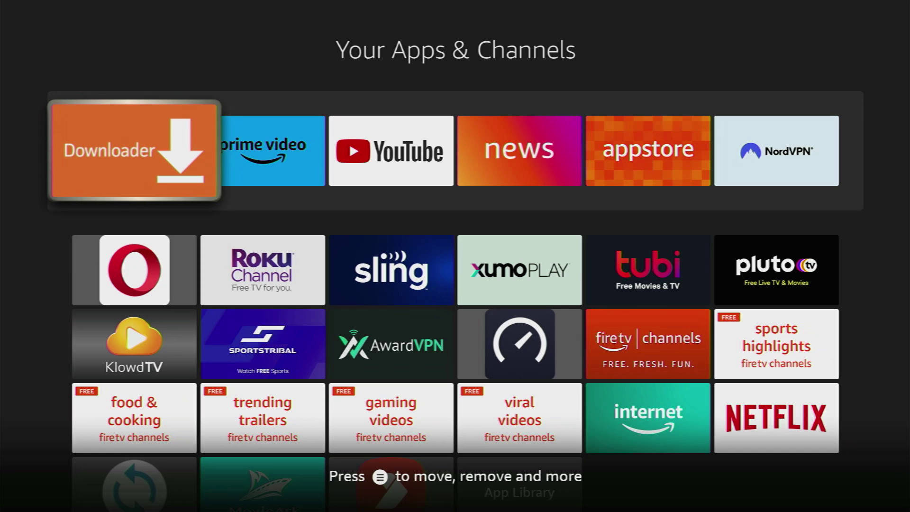
pyautogui.press('Right')
pyautogui.press('Right')
pyautogui.press('Right')
pyautogui.press('Right')
pyautogui.press('Right')
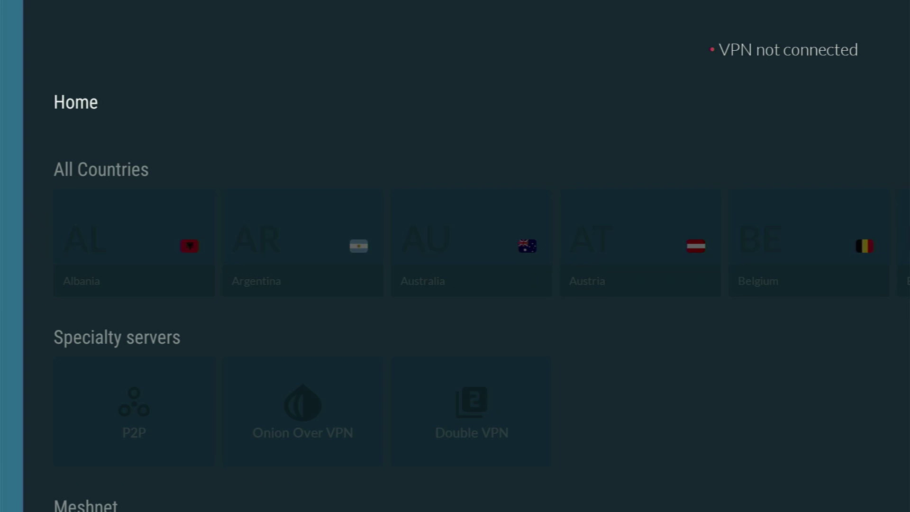
# Connect the VPN to Belgium from the All Countries list
pyautogui.press('Down')
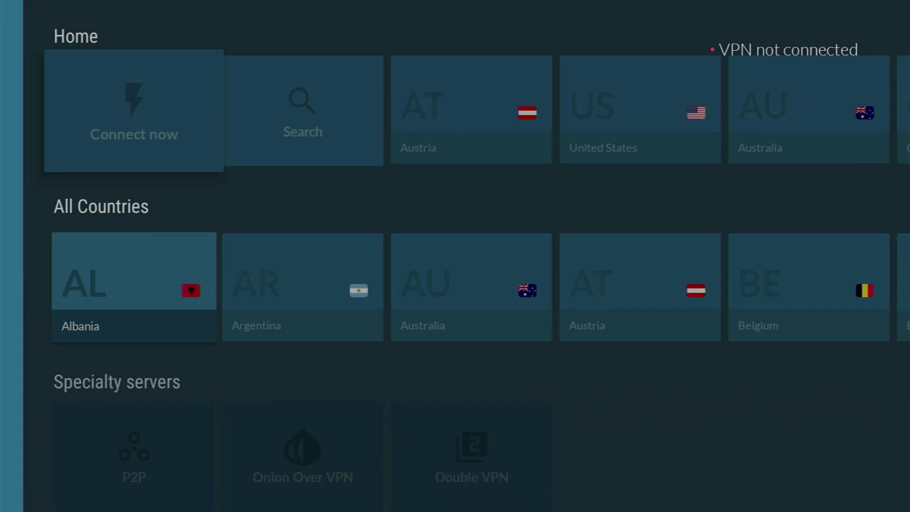
pyautogui.press('Up')
pyautogui.press('Down')
pyautogui.press('Right')
pyautogui.press('Right')
pyautogui.press('Right')
pyautogui.press('Right')
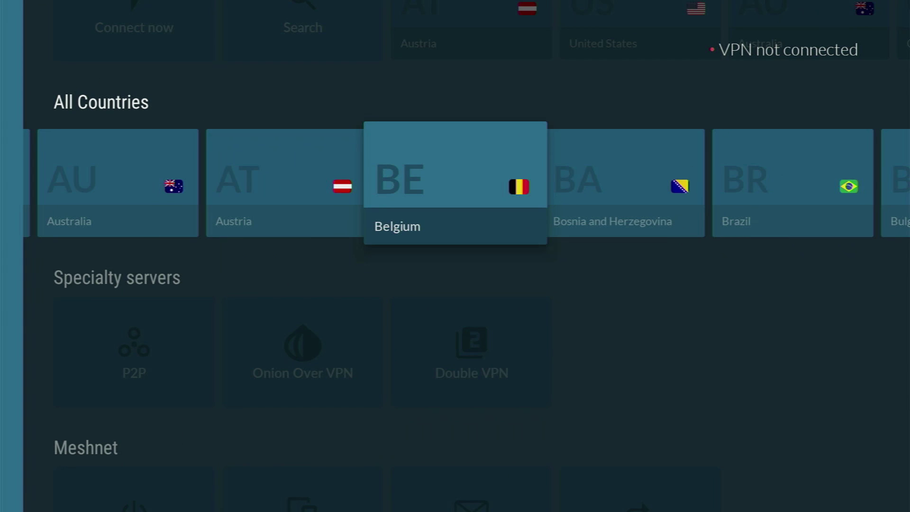
pyautogui.press('Right')
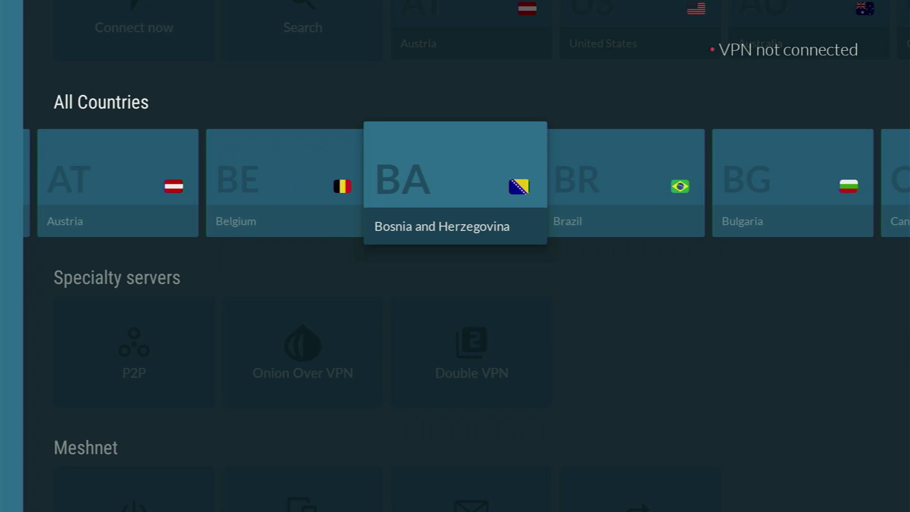
pyautogui.press('Left')
pyautogui.press('Right')
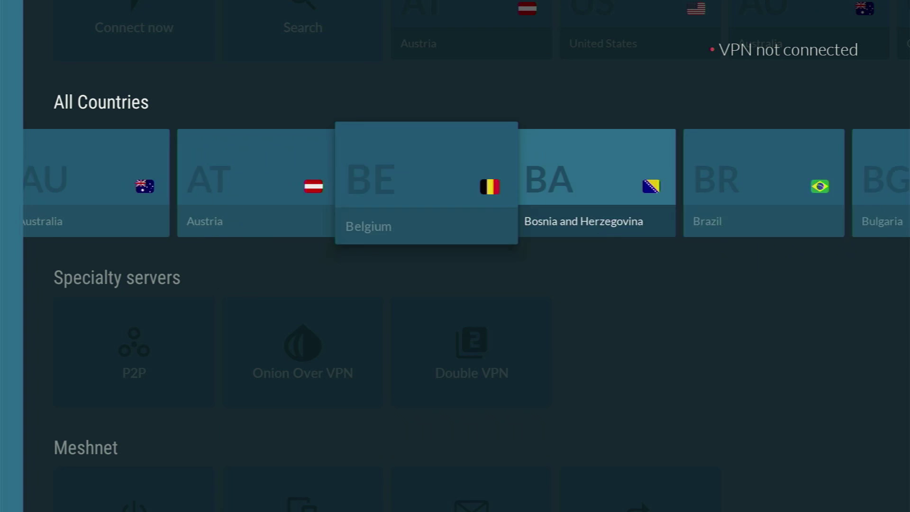
pyautogui.press('Left')
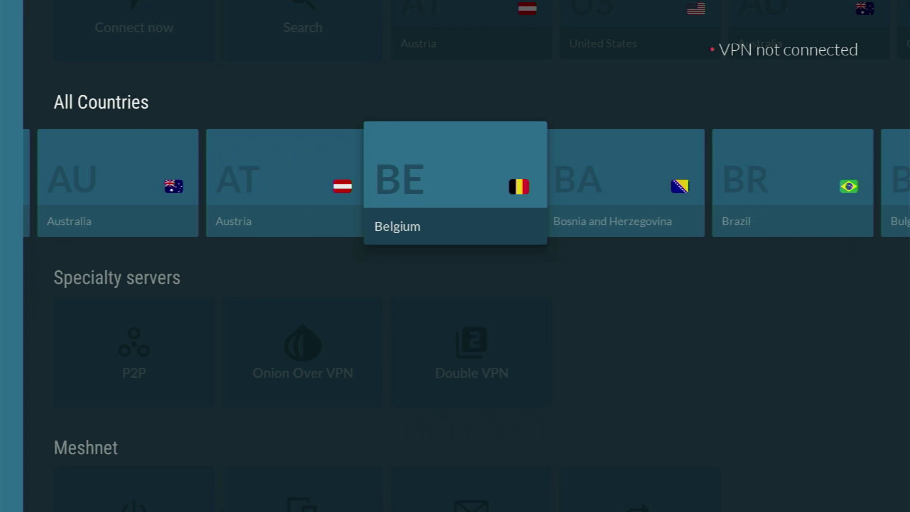
pyautogui.press('Return')
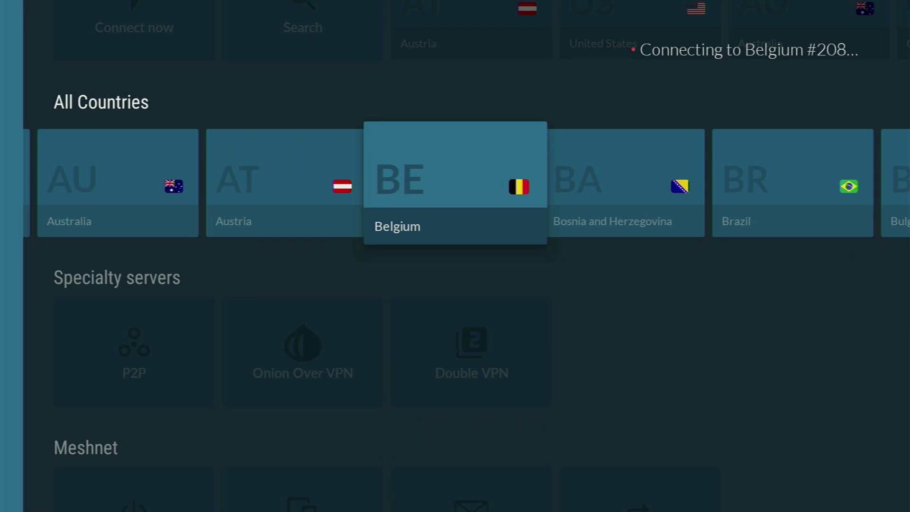
pyautogui.press('Left')
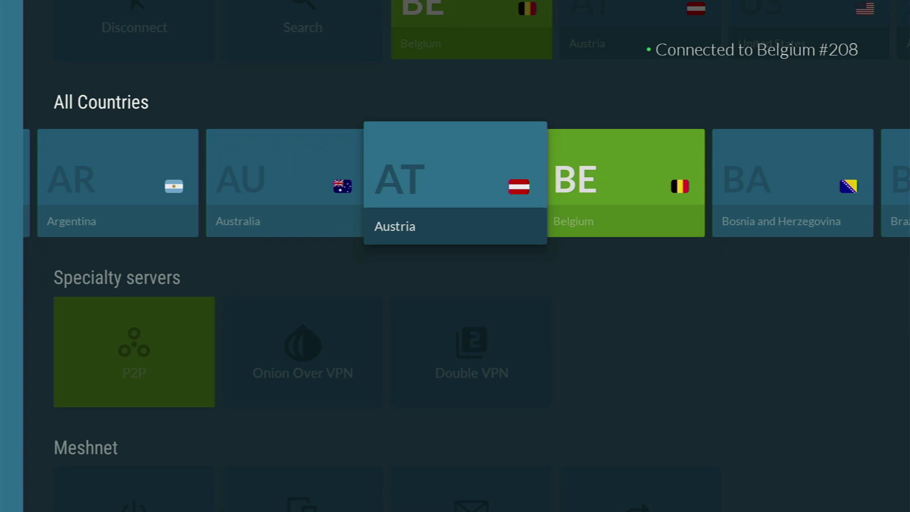
pyautogui.press('Right')
pyautogui.press('Right')
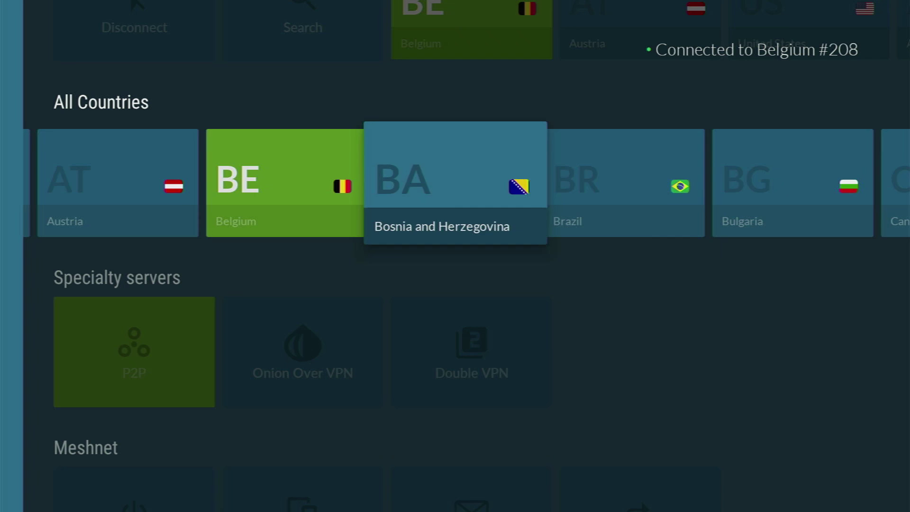
pyautogui.press('Right')
pyautogui.press('Right')
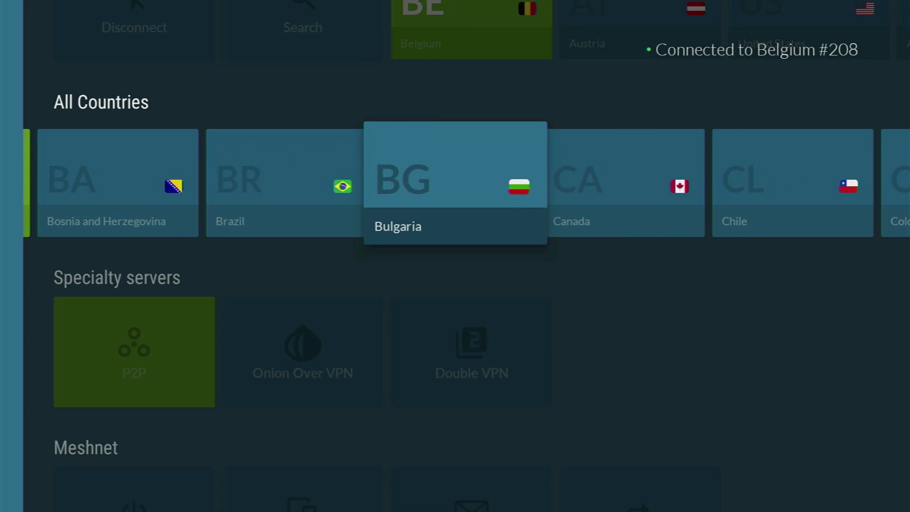
pyautogui.press('Right')
pyautogui.press('Left')
pyautogui.press('Left')
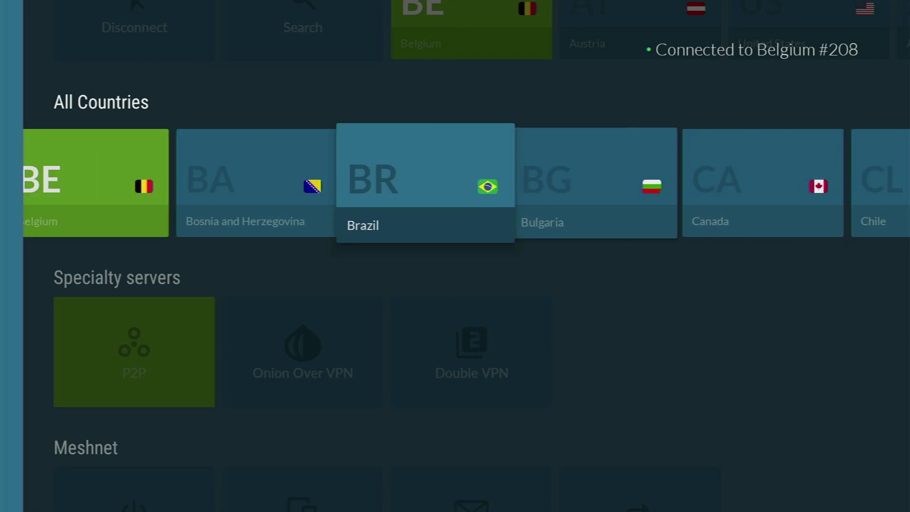
pyautogui.press('Right')
pyautogui.press('Left')
pyautogui.press('Right')
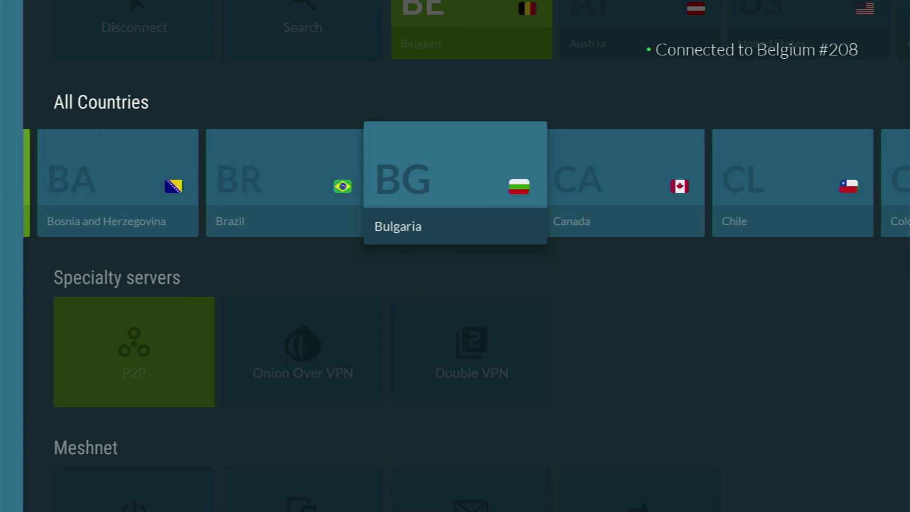
pyautogui.press('Left')
pyautogui.press('Left')
pyautogui.press('Left')
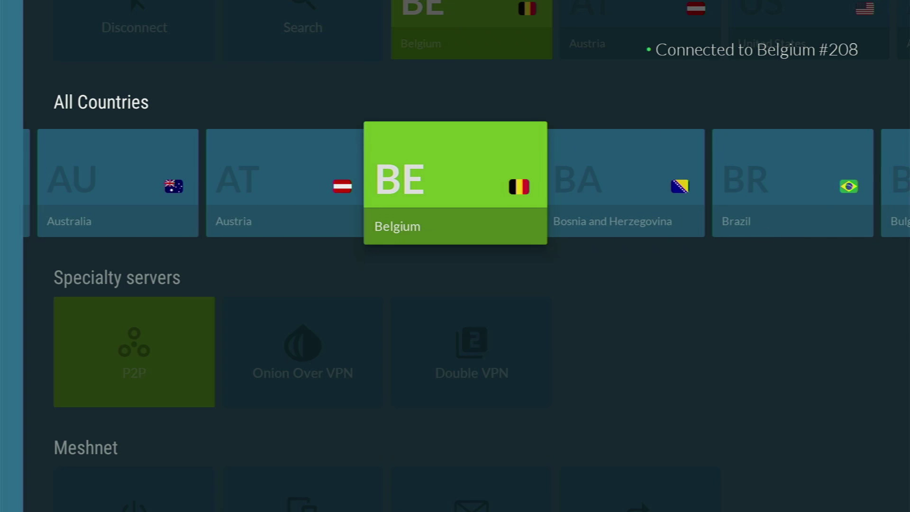
pyautogui.press('Right')
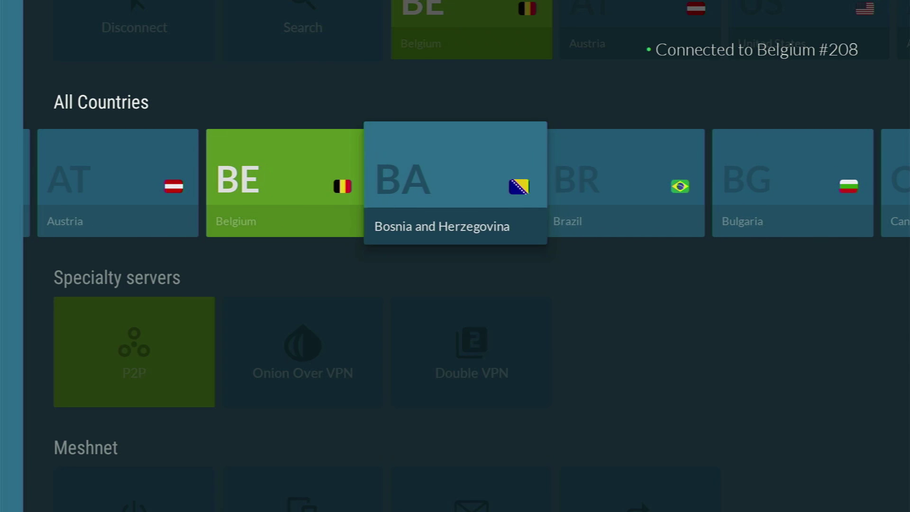
pyautogui.press('Right')
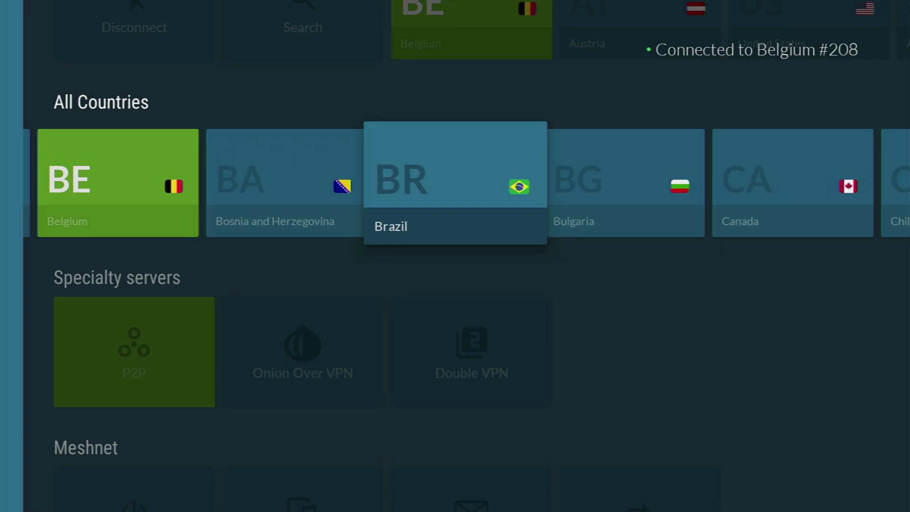
pyautogui.press('Right')
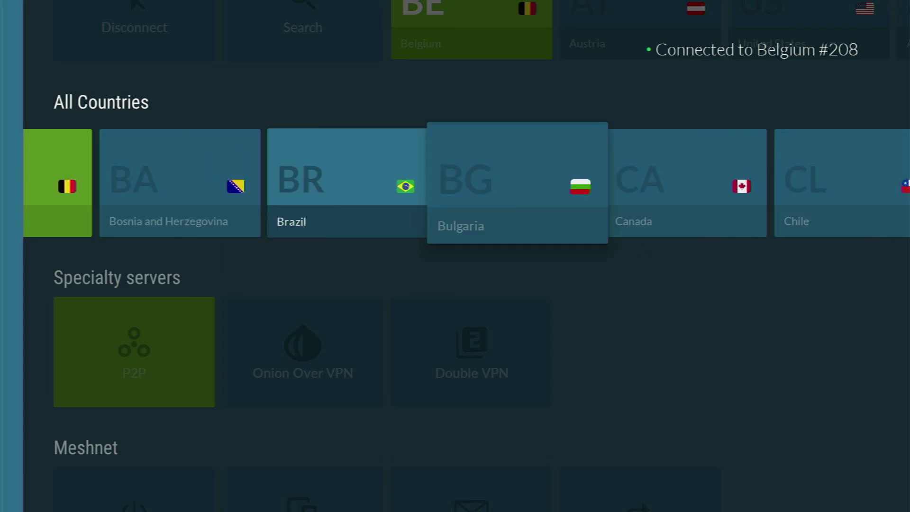
pyautogui.press('Left')
pyautogui.press('Left')
pyautogui.press('Left')
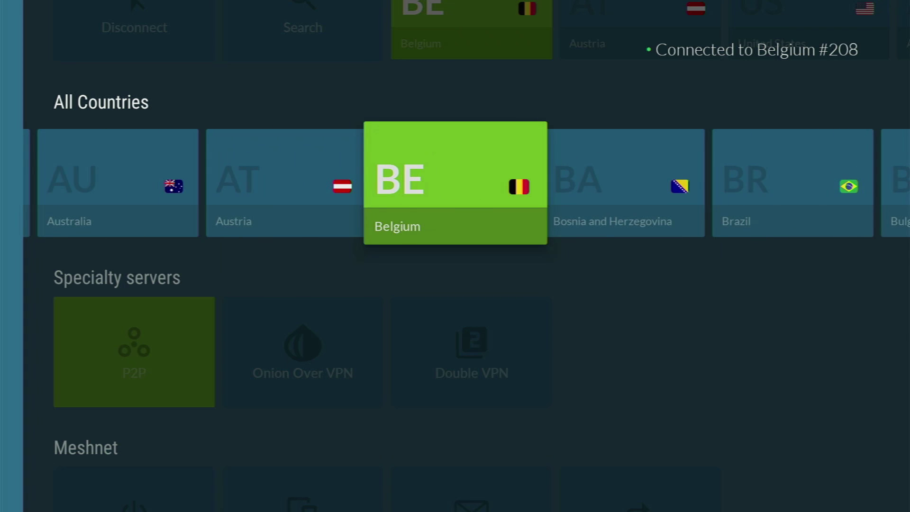
pyautogui.press('Left')
pyautogui.press('Right')
pyautogui.press('Right')
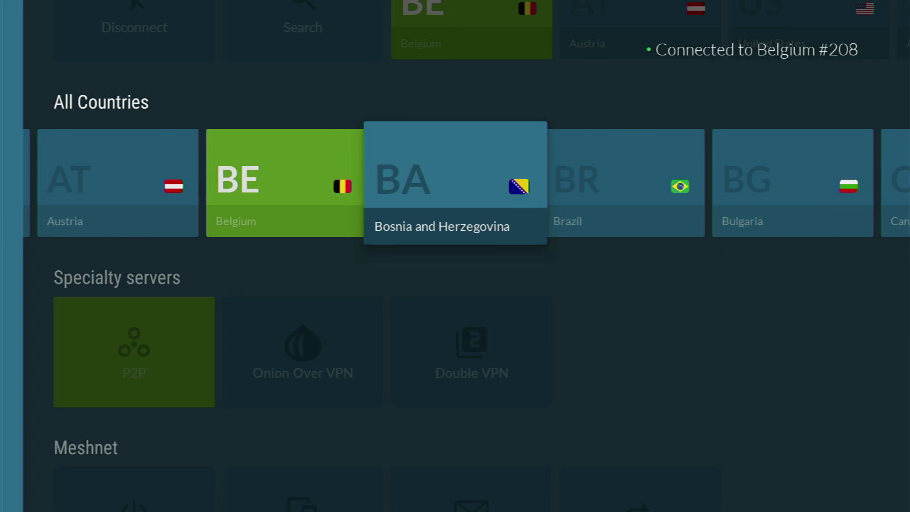
pyautogui.press('Right')
pyautogui.press('Right')
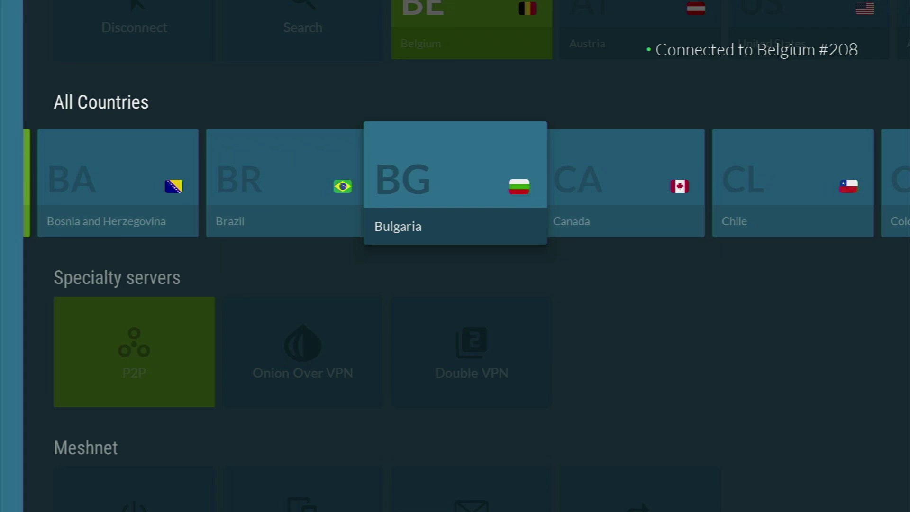
pyautogui.press('Right')
pyautogui.press('Left')
pyautogui.press('Left')
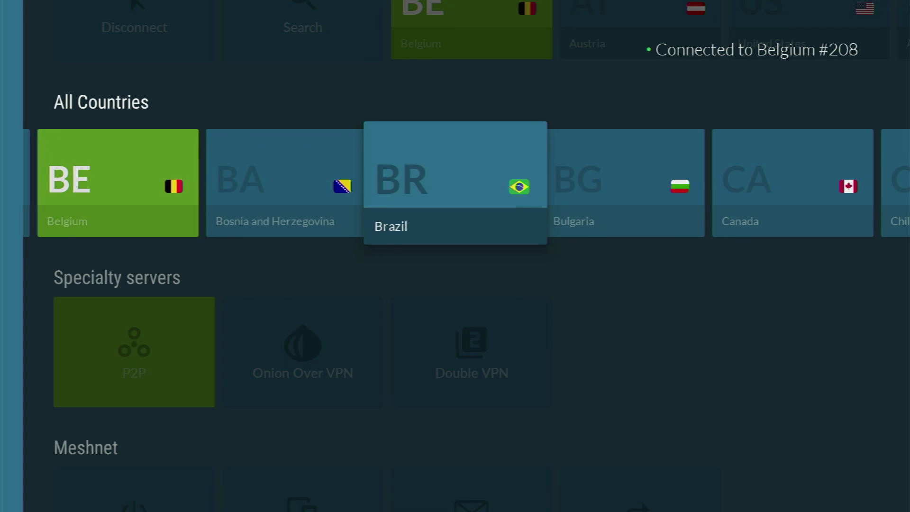
pyautogui.press('Left')
pyautogui.press('Left')
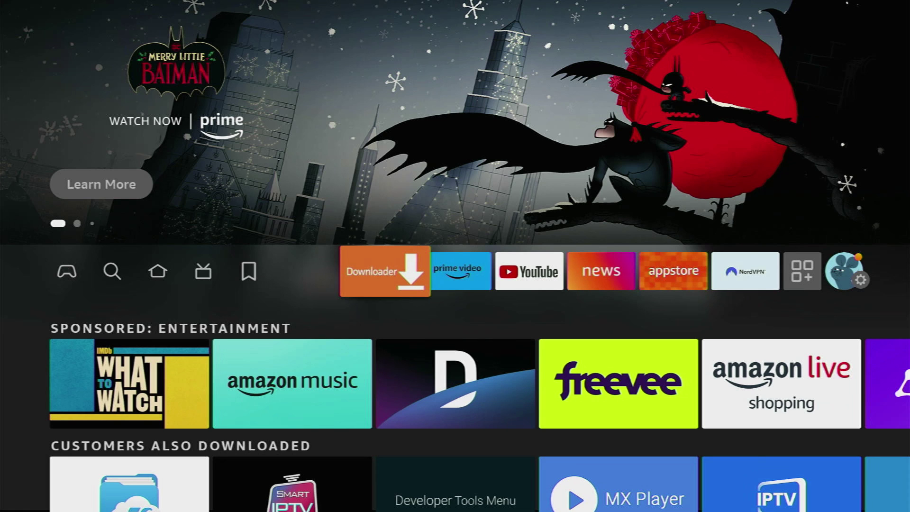
# Launch Downloader and search for "iptv extreme public" from its Home page
pyautogui.press('Return')
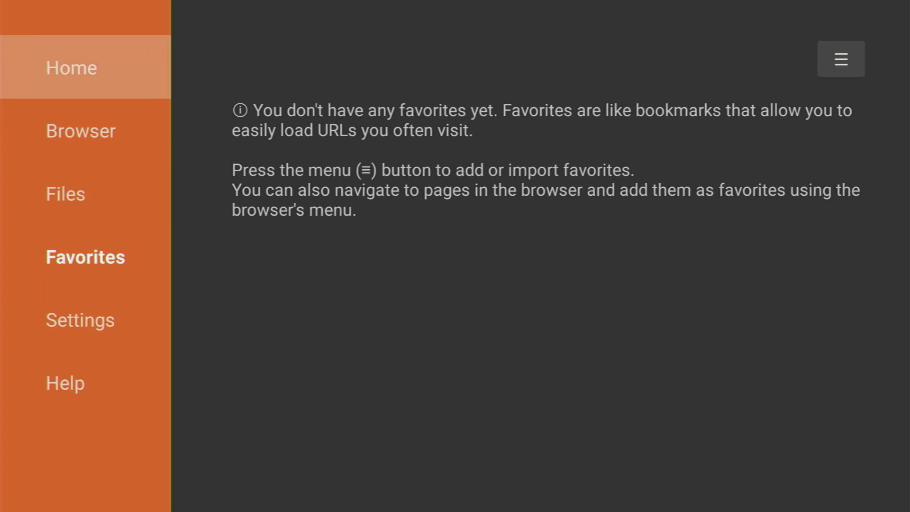
pyautogui.press('Return')
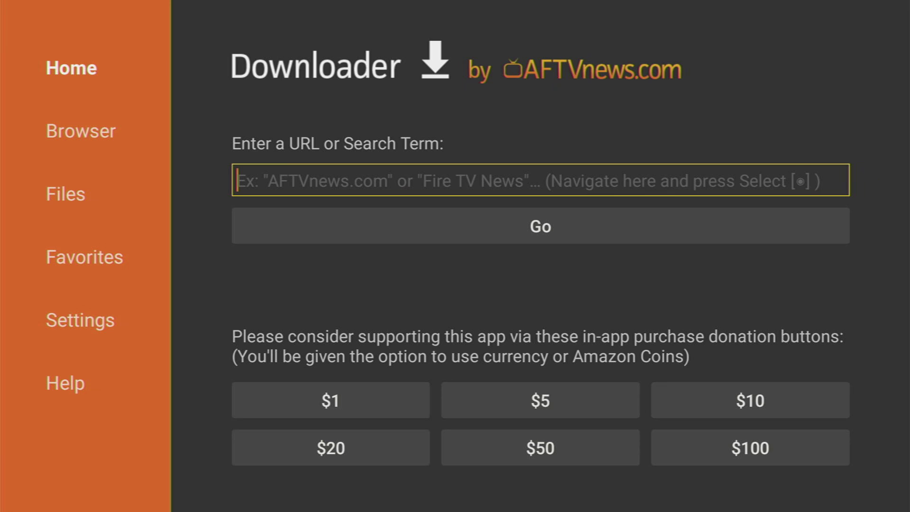
pyautogui.press('Return')
pyautogui.press('Right')
pyautogui.press('Right')
pyautogui.press('Right')
pyautogui.press('Right')
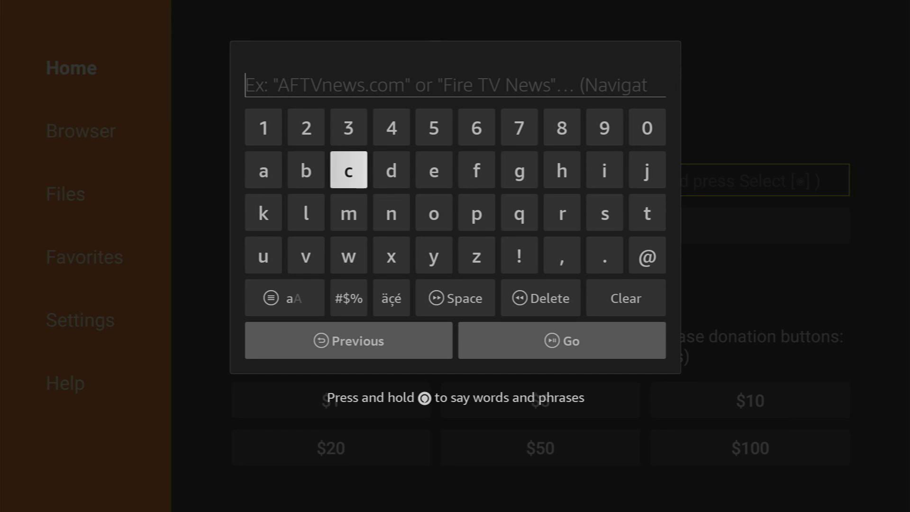
pyautogui.press('Right')
pyautogui.press('Right')
pyautogui.press('Right')
pyautogui.press('Right')
pyautogui.write('iptv extreme public')
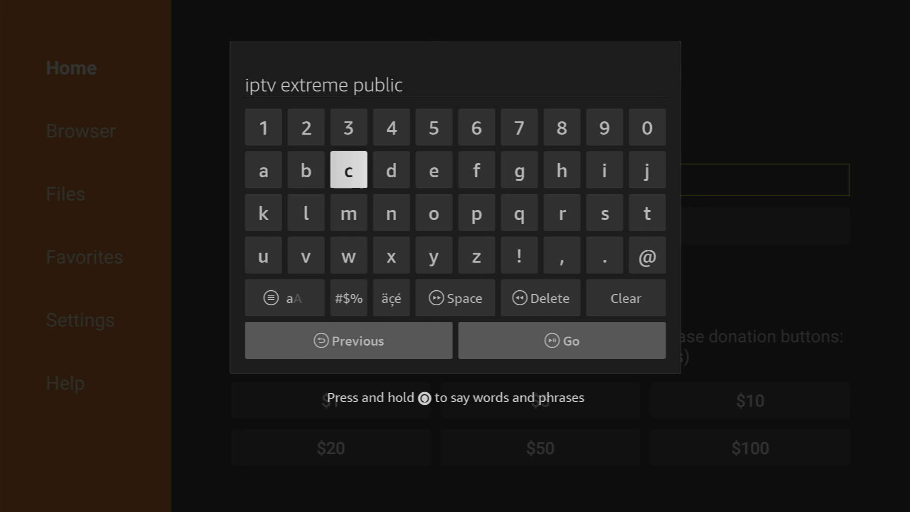
pyautogui.press('Down')
pyautogui.press('Down')
pyautogui.press('Down')
pyautogui.press('Down')
pyautogui.press('Right')
pyautogui.press('Return')
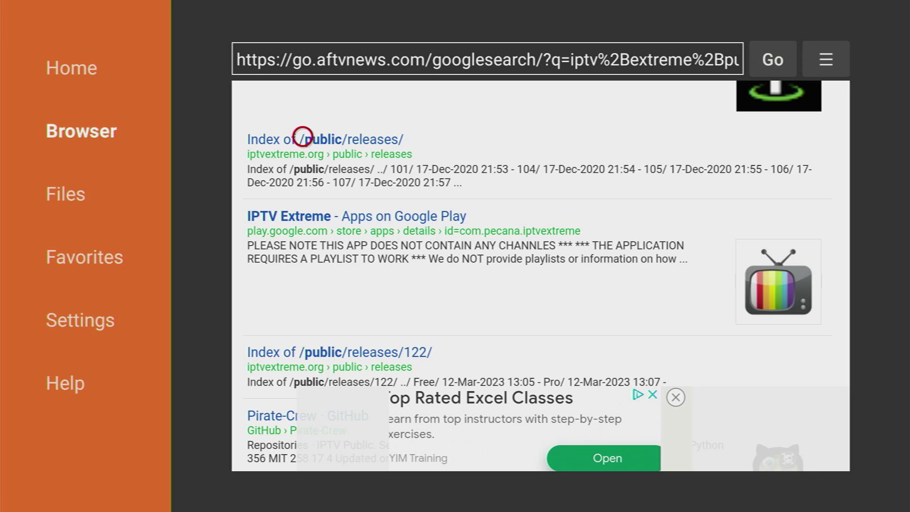
# Open the iptvextreme.org "Index of /public/releases/" result and go to the Free folder of release 127
pyautogui.click(303, 138)
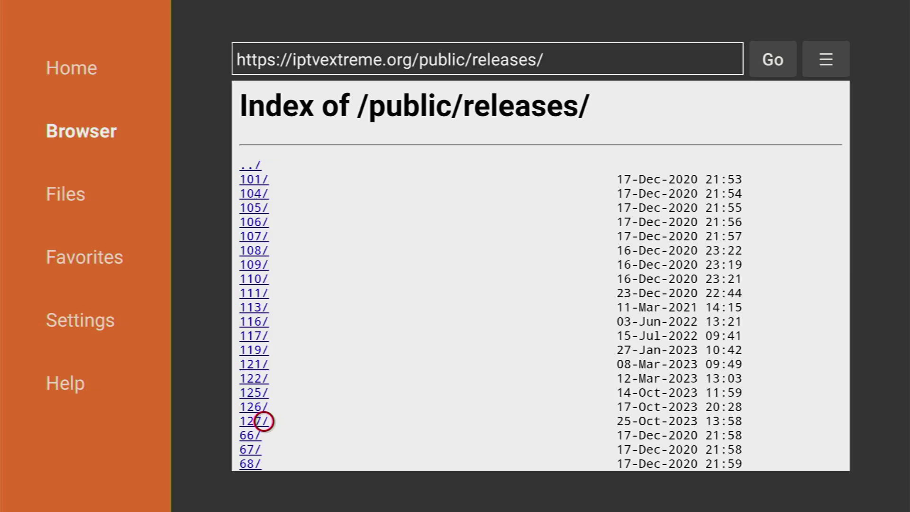
pyautogui.click(264, 421)
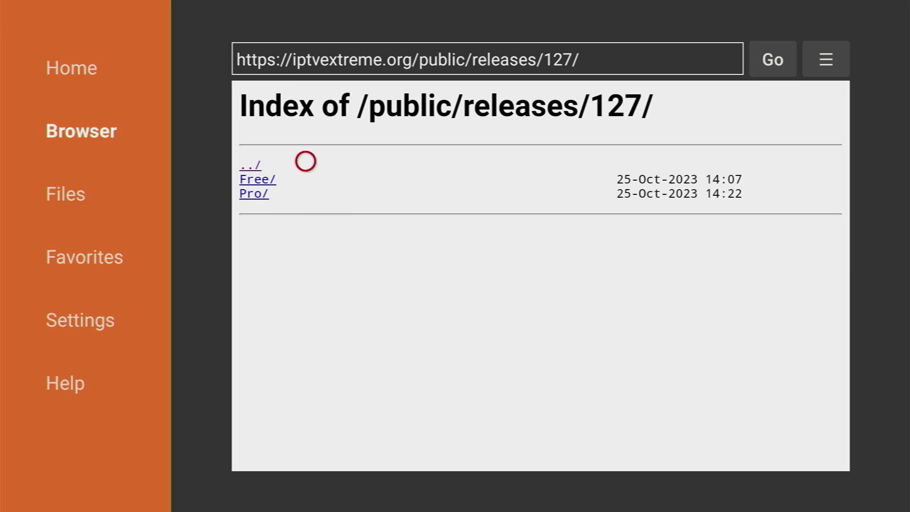
pyautogui.click(258, 178)
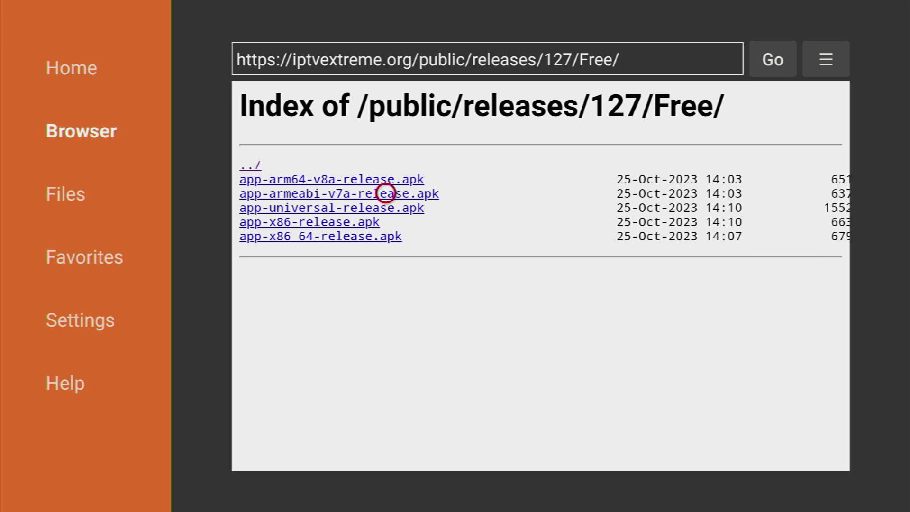
# Download app-armeabi-v7a-release.apk, install the application and close the installer without opening the app
pyautogui.click(322, 195)
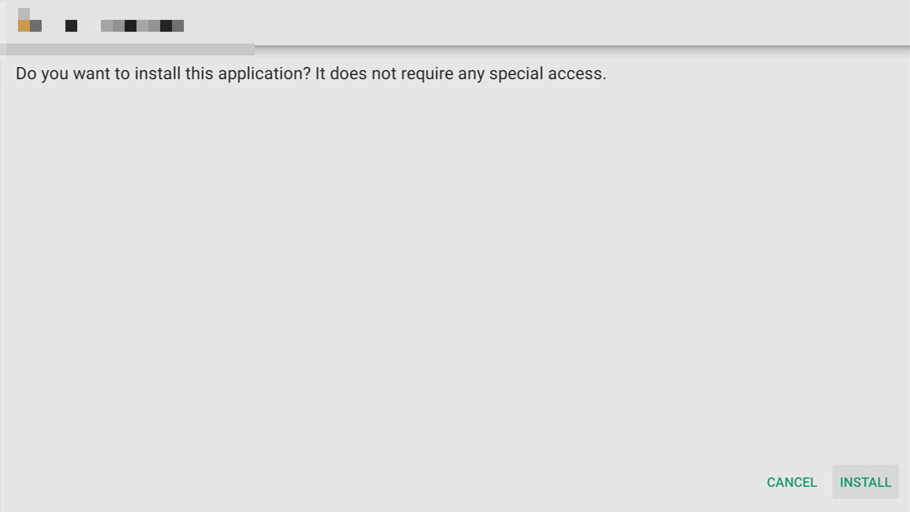
pyautogui.press('Return')
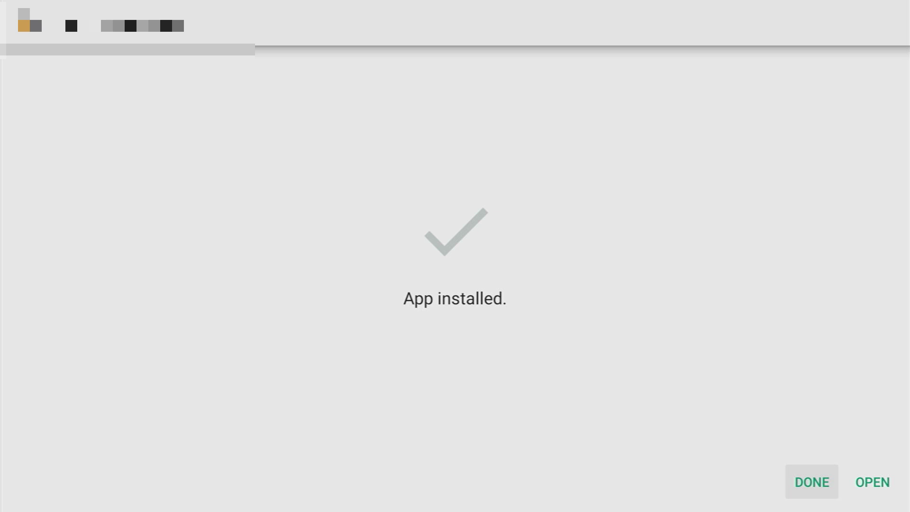
pyautogui.press('Return')
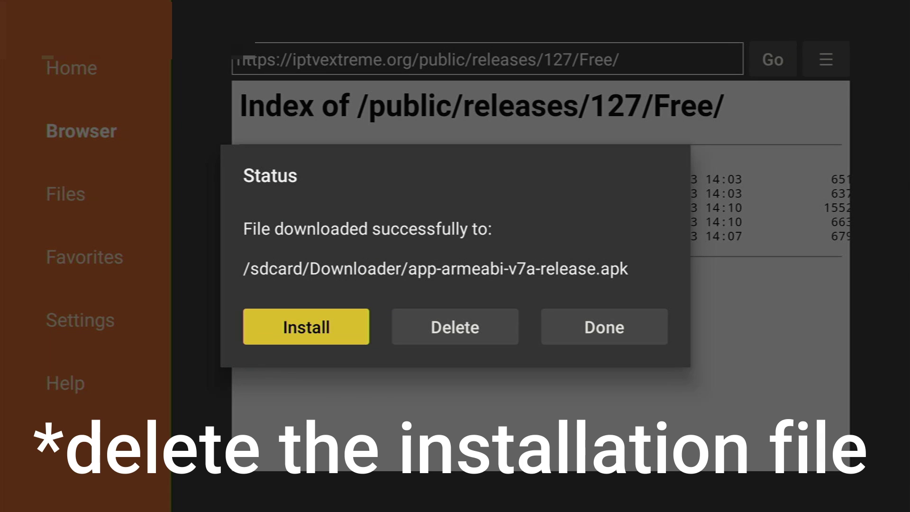
# Delete the downloaded app-armeabi-v7a-release.apk installation file and confirm the deletion
pyautogui.press('Right')
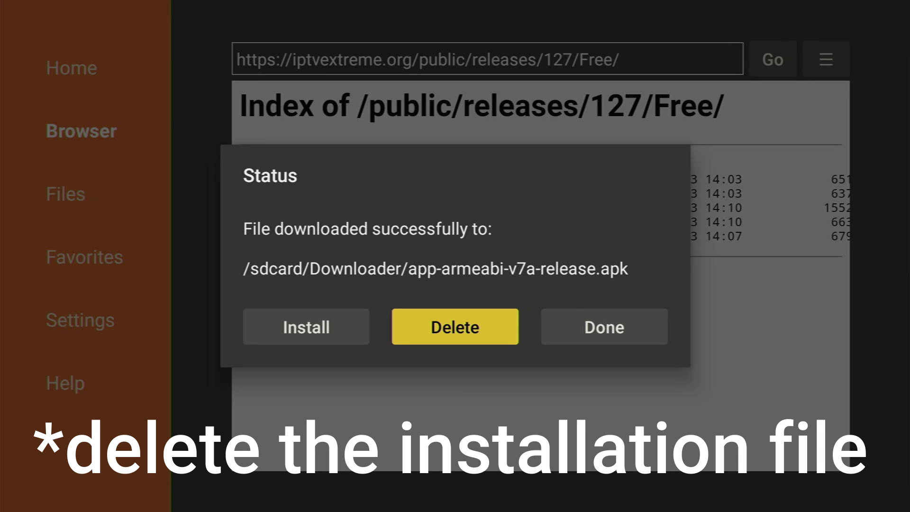
pyautogui.press('Return')
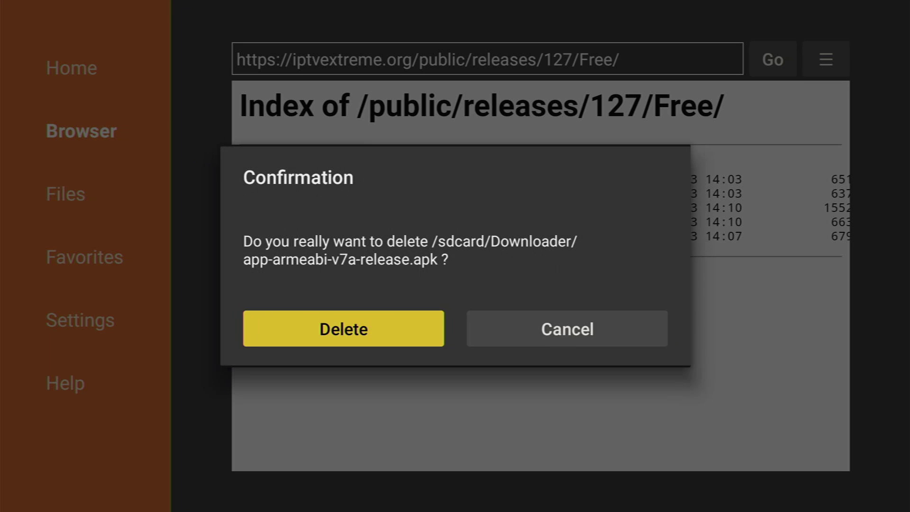
pyautogui.press('Return')
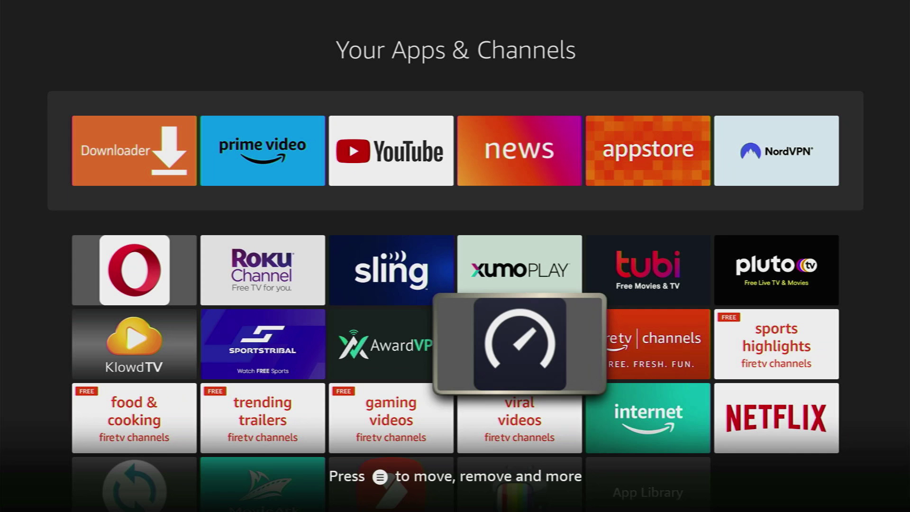
# Move the newly installed IPTV Extreme app to the front of Your Apps & Channels
pyautogui.press('Down')
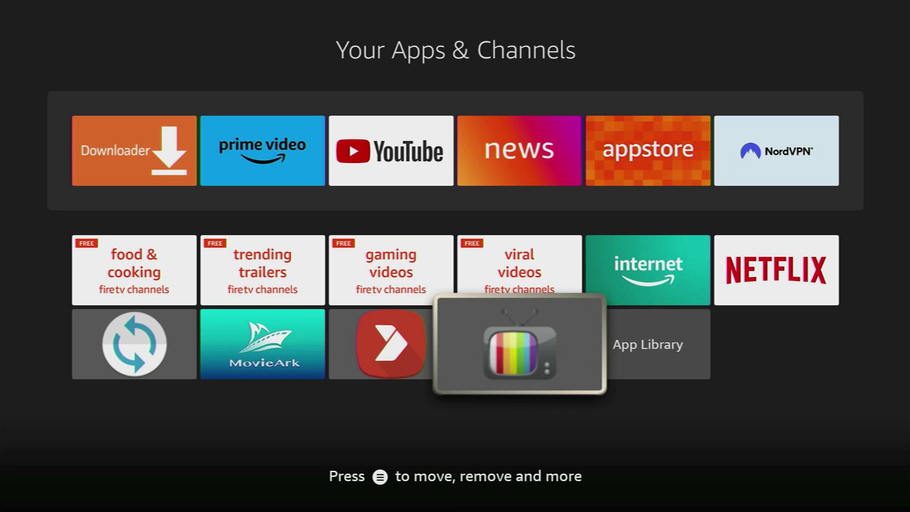
pyautogui.press('Menu')
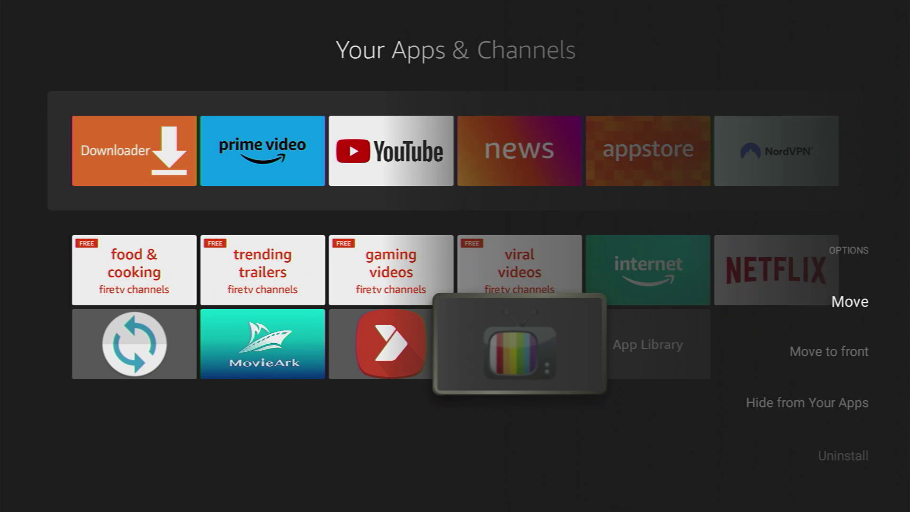
pyautogui.press('Down')
pyautogui.press('Down')
pyautogui.press('Up')
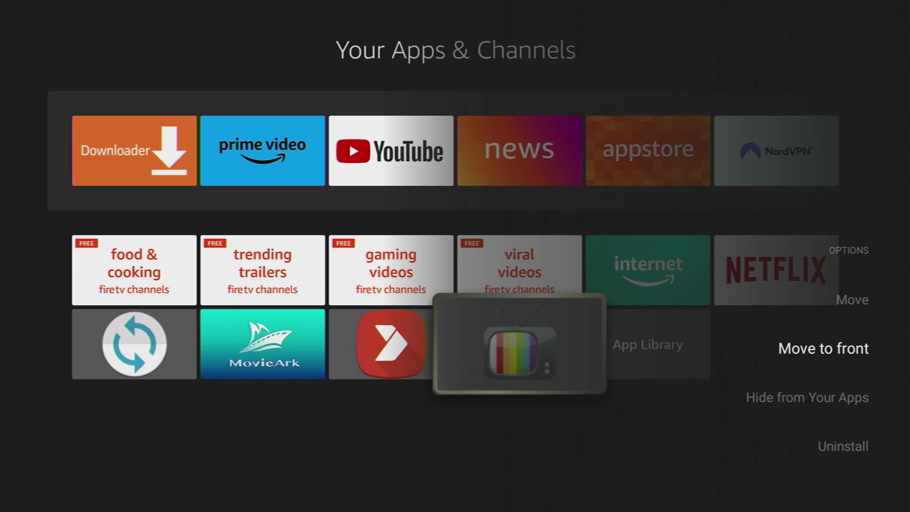
pyautogui.press('Return')
pyautogui.press('Right')
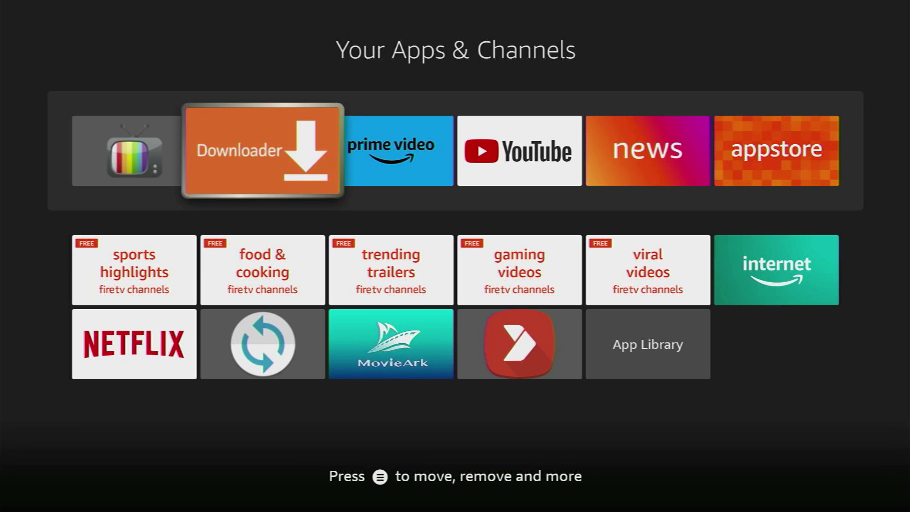
pyautogui.press('Left')
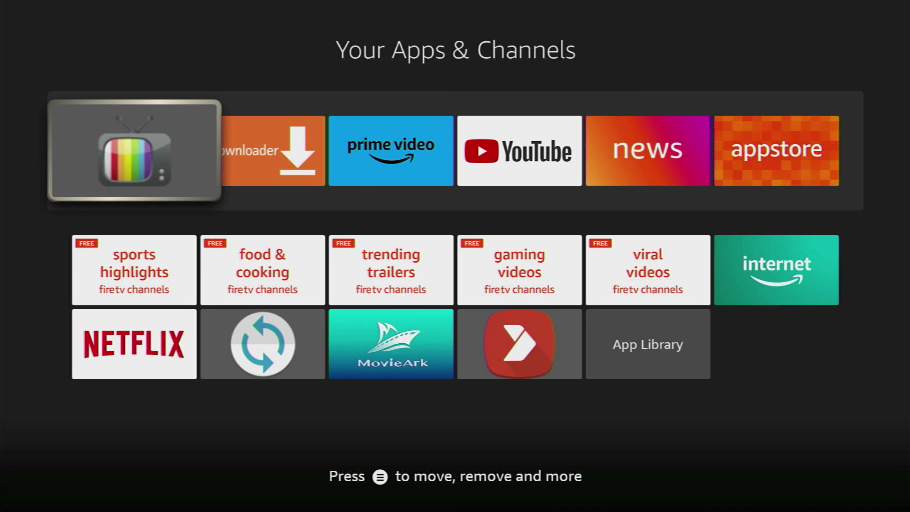